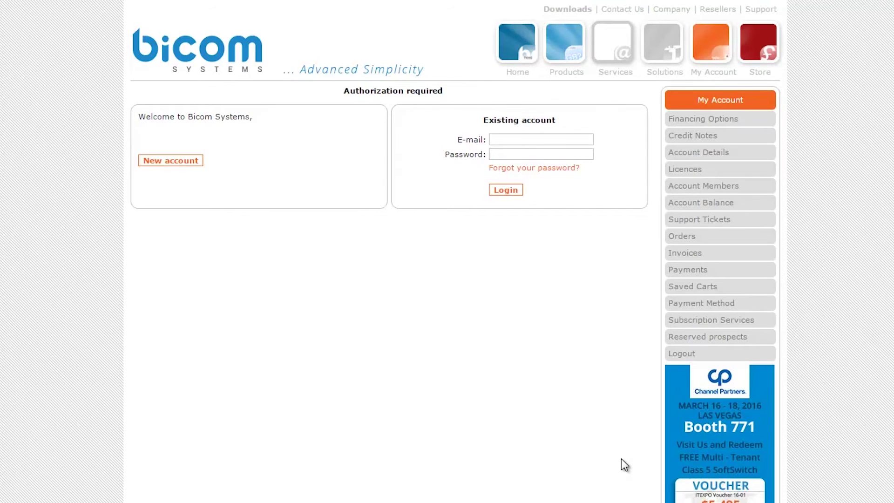
Step: Log in to the existing customer account with its e-mail address and password
{"action": "left_click", "coordinate": [561, 140]}
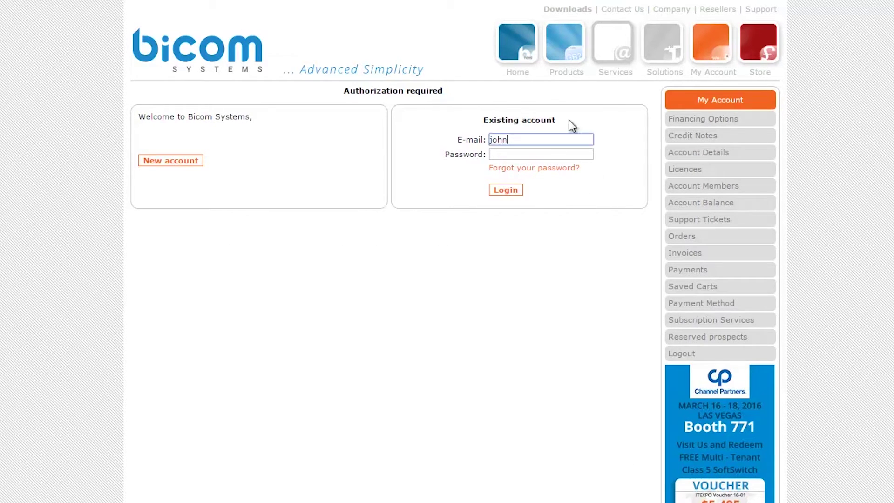
{"action": "key", "text": "Tab"}
{"action": "type", "text": "*********"}
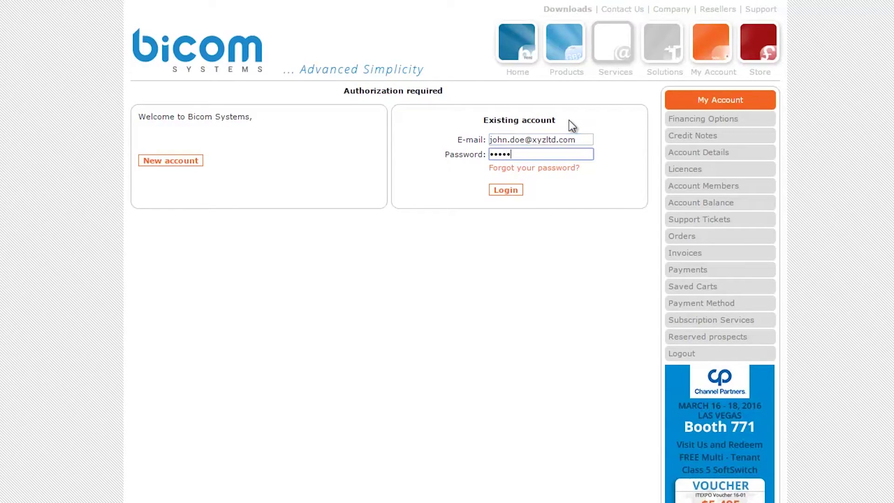
{"action": "left_click", "coordinate": [511, 193]}
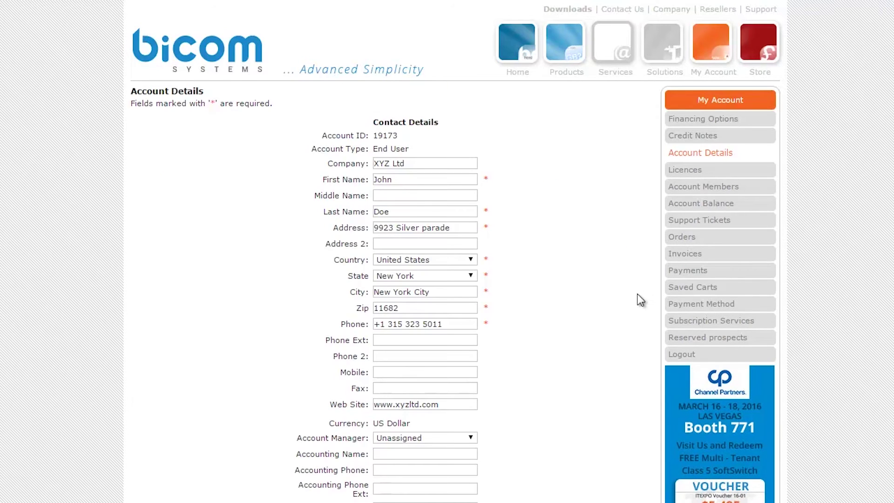
Step: Open Payment Method and keep Visa as the Authorize.net card type
{"action": "left_click", "coordinate": [695, 308]}
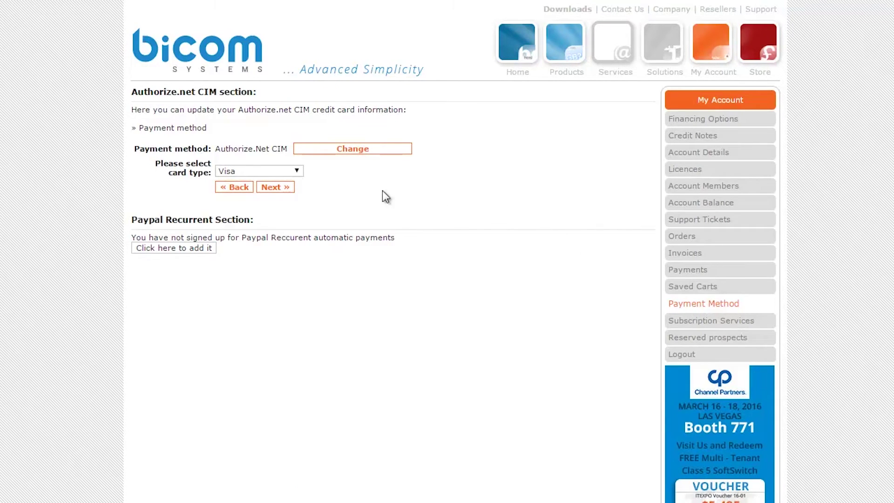
{"action": "left_click", "coordinate": [298, 171]}
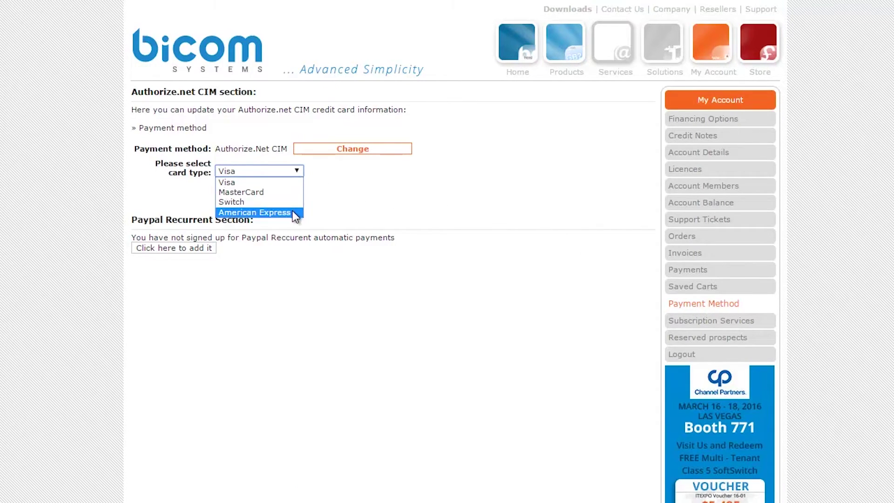
{"action": "left_click", "coordinate": [295, 183]}
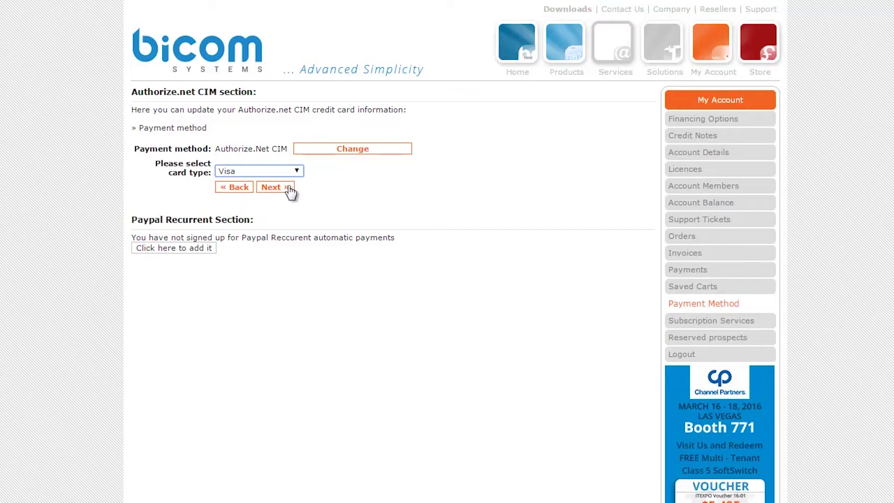
{"action": "left_click", "coordinate": [289, 188]}
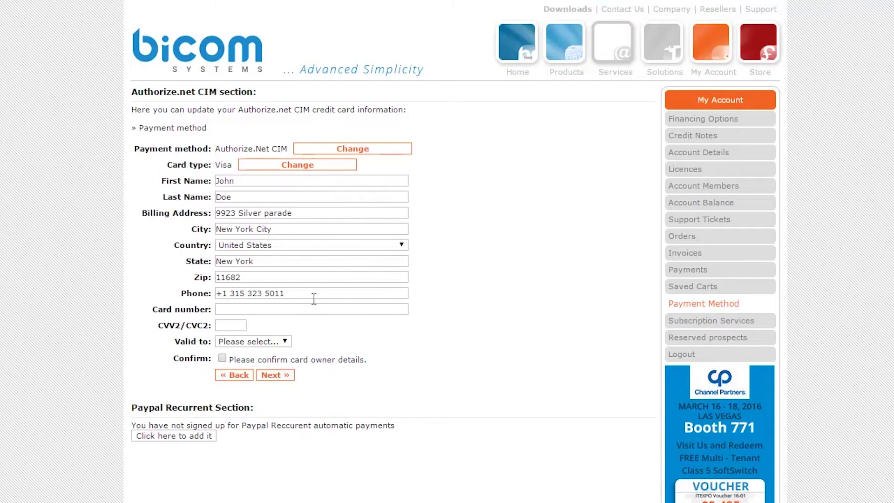
Step: Enter the card number and security code, set expiry 01/17, confirm, and submit the card
{"action": "left_click", "coordinate": [314, 309]}
{"action": "type", "text": "411111111111"}
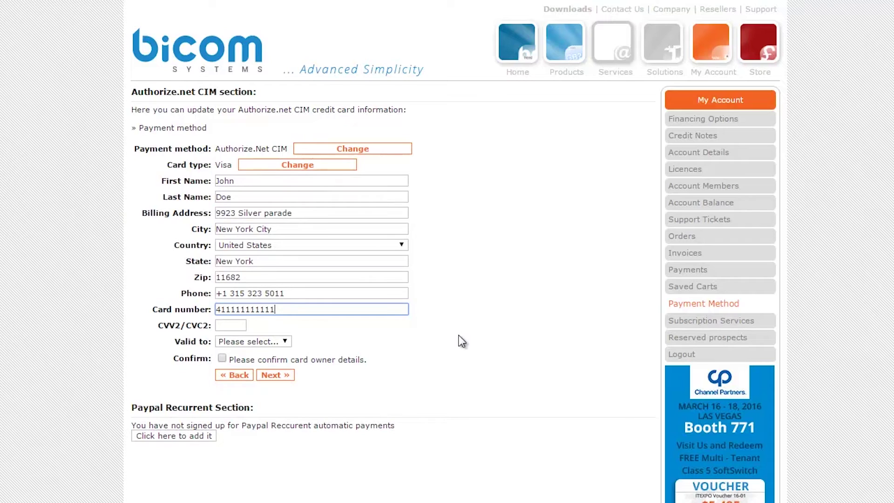
{"action": "type", "text": "1111"}
{"action": "key", "text": "Tab"}
{"action": "type", "text": "111"}
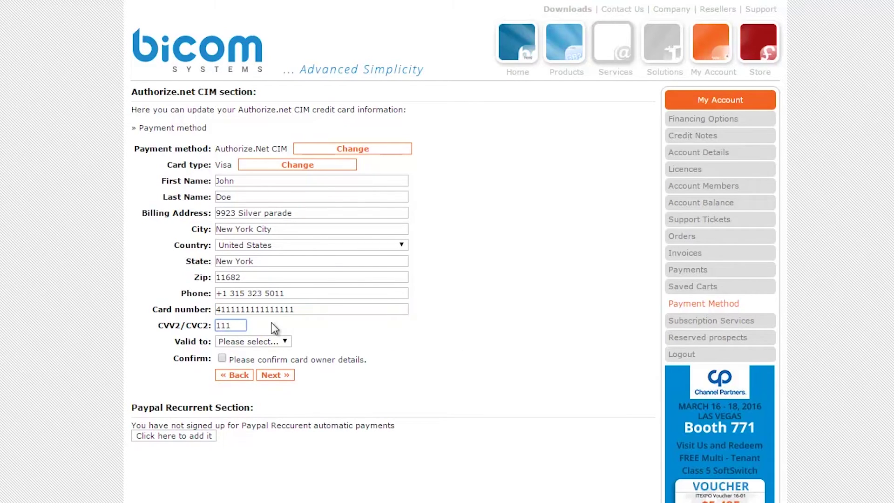
{"action": "left_click", "coordinate": [285, 341]}
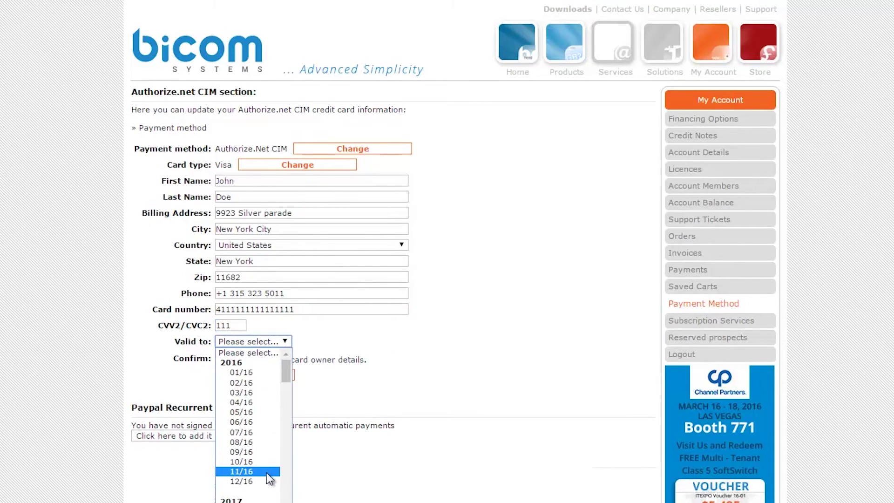
{"action": "left_click", "coordinate": [242, 500]}
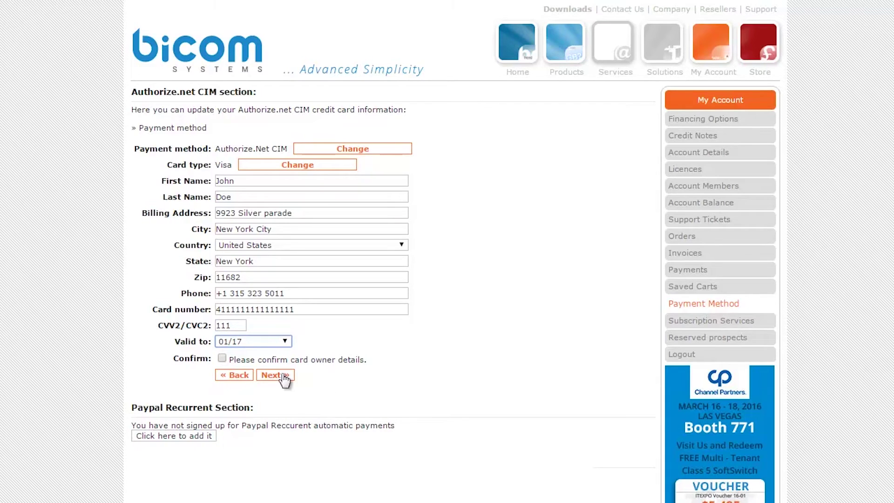
{"action": "left_click", "coordinate": [222, 357]}
{"action": "left_click", "coordinate": [275, 375]}
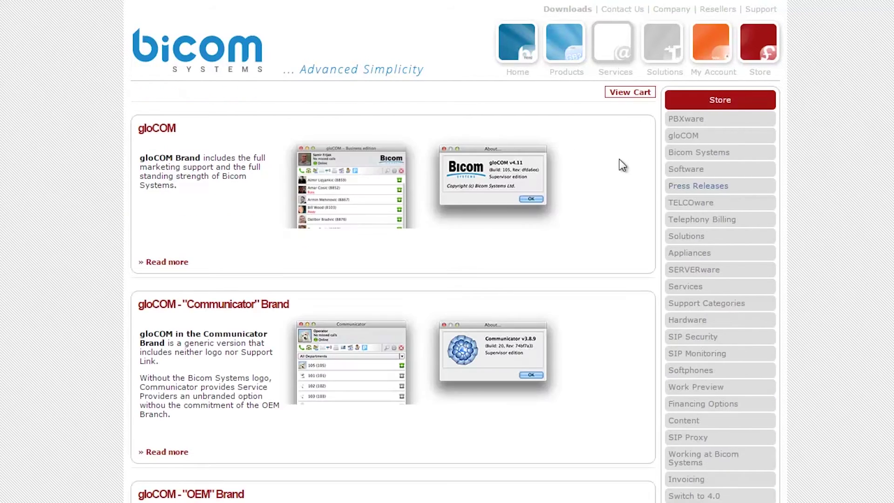
Step: Open the gloCOM product in the Store
{"action": "left_click", "coordinate": [160, 129]}
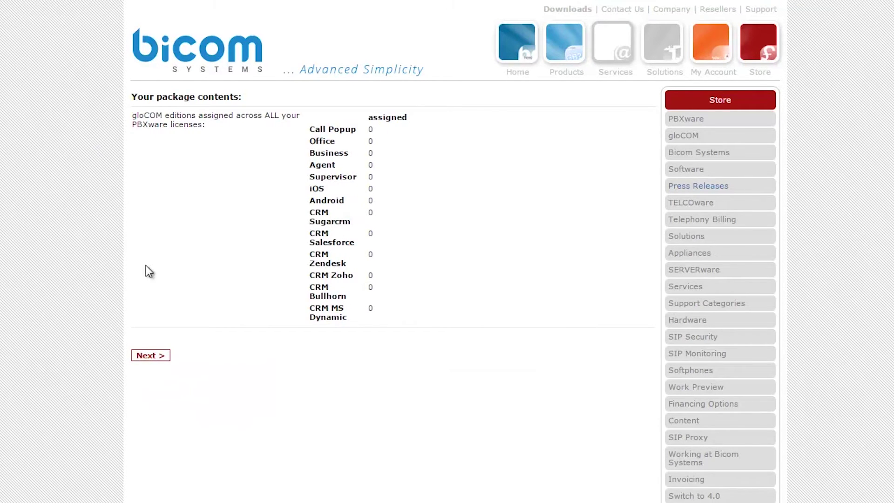
Step: Pick the available PBXware licence and set the gloCOM Business edition quantity to 5
{"action": "left_click", "coordinate": [158, 357]}
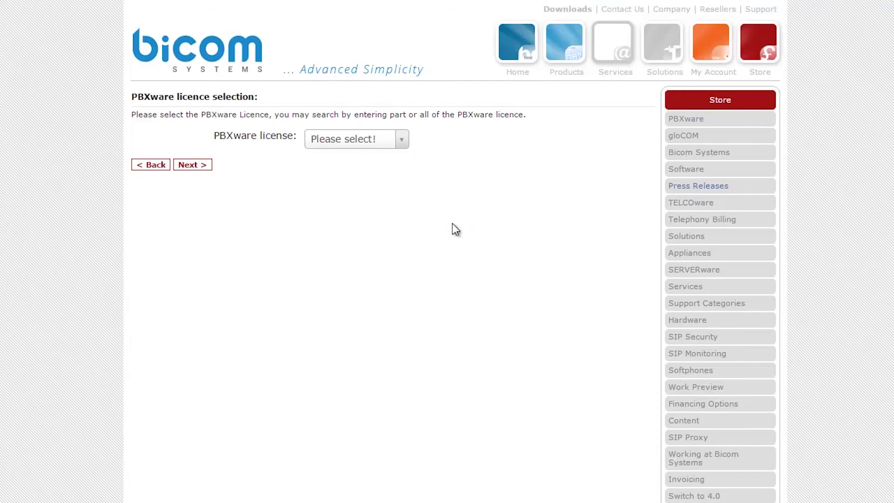
{"action": "left_click", "coordinate": [409, 135]}
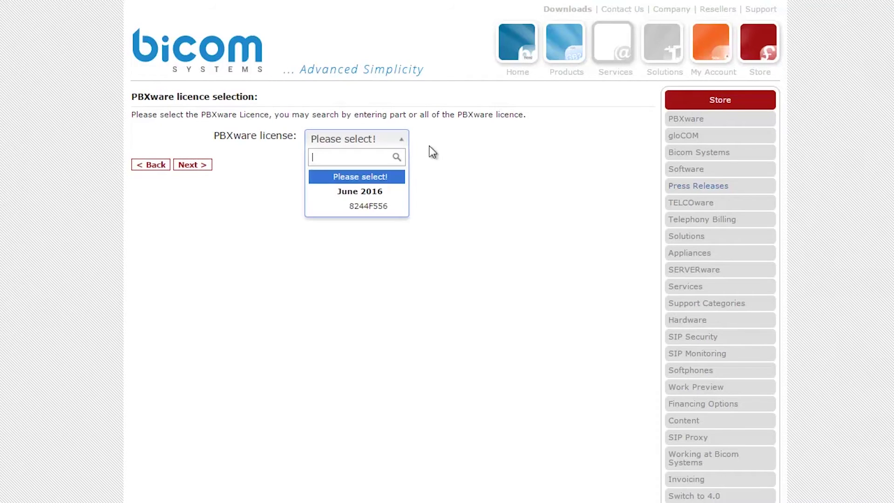
{"action": "left_click", "coordinate": [372, 208]}
{"action": "left_click", "coordinate": [197, 165]}
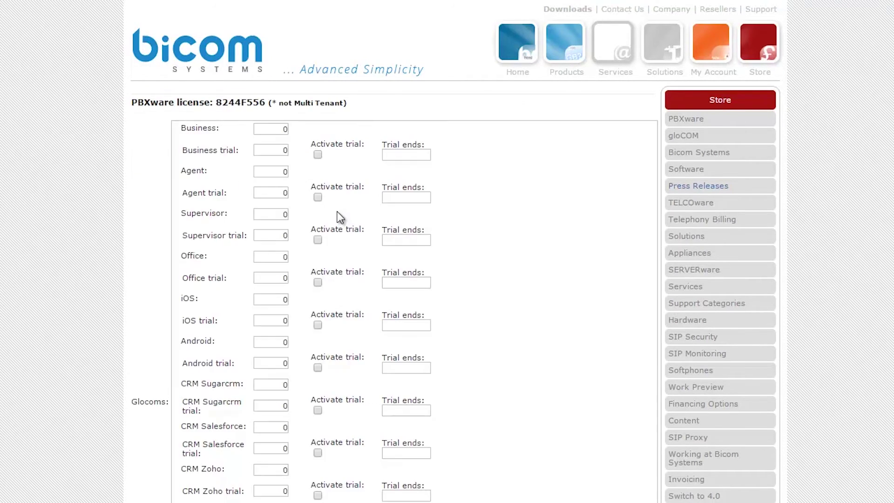
{"action": "double_click", "coordinate": [275, 130]}
{"action": "type", "text": "5"}
{"action": "scroll", "coordinate": [579, 298], "scroll_direction": "down", "scroll_amount": 8}
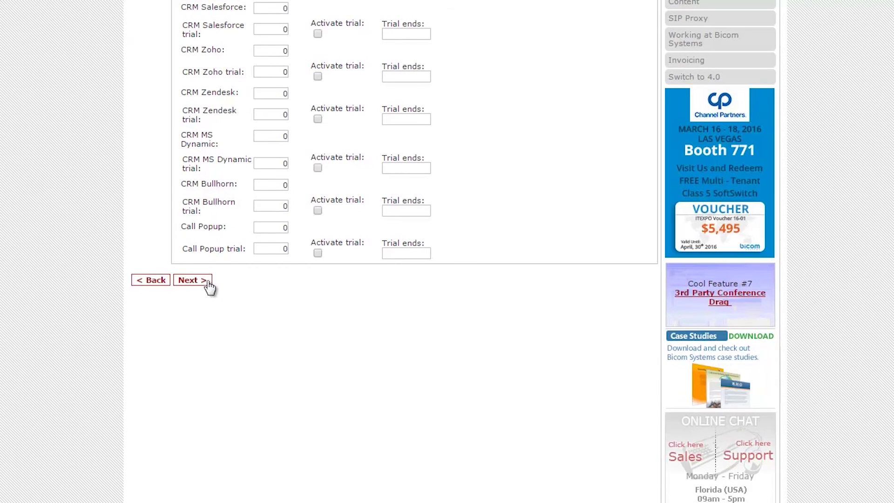
Step: Review the USD15.00-per-month price, pay with the stored Visa card, and confirm the order
{"action": "left_click", "coordinate": [203, 281]}
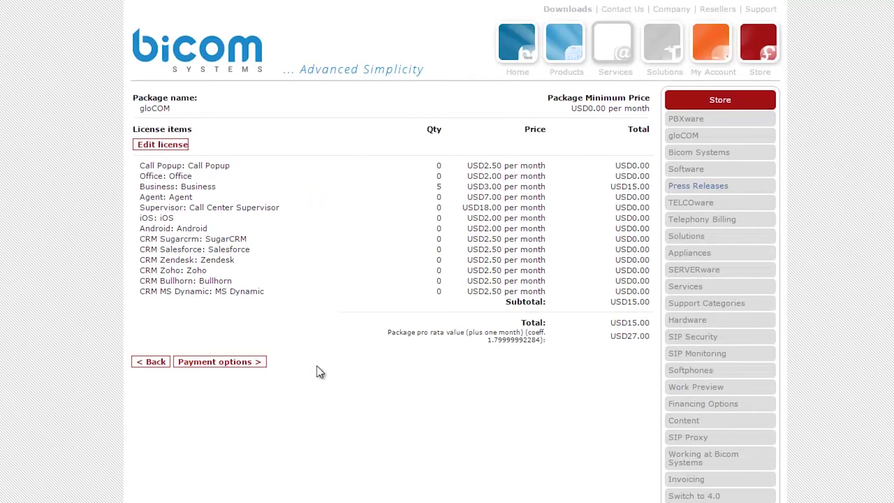
{"action": "left_click", "coordinate": [240, 363]}
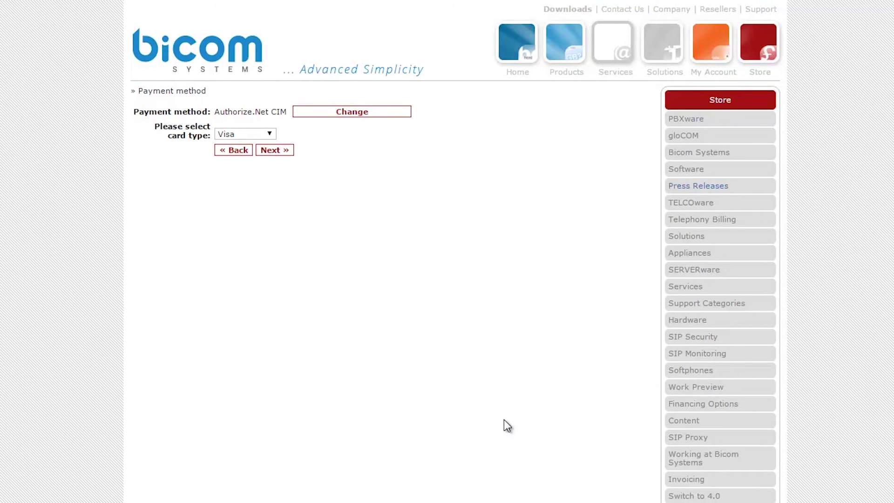
{"action": "left_click", "coordinate": [285, 151]}
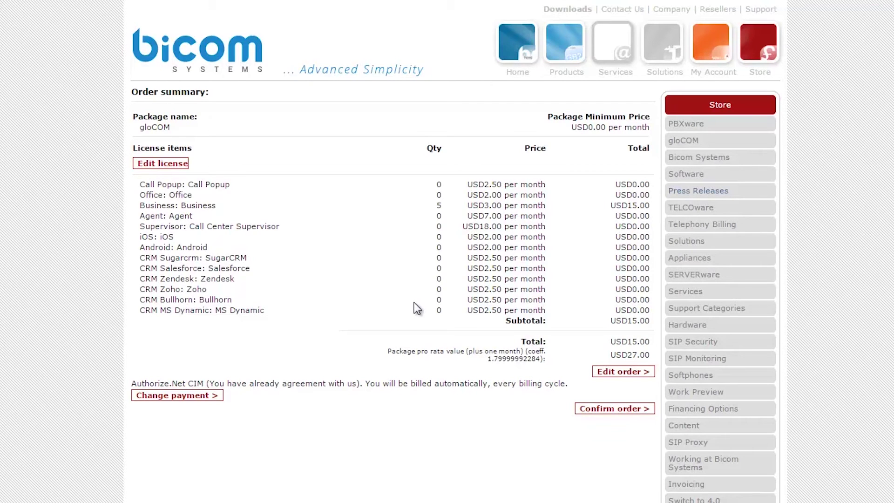
{"action": "left_click", "coordinate": [622, 410]}
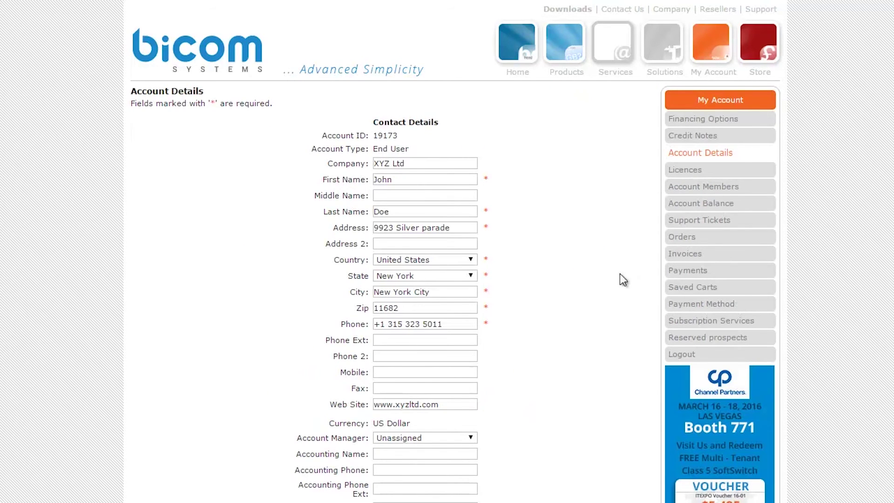
Step: Under Payment Method, choose to add PayPal Recurrent automatic payments
{"action": "left_click", "coordinate": [653, 312]}
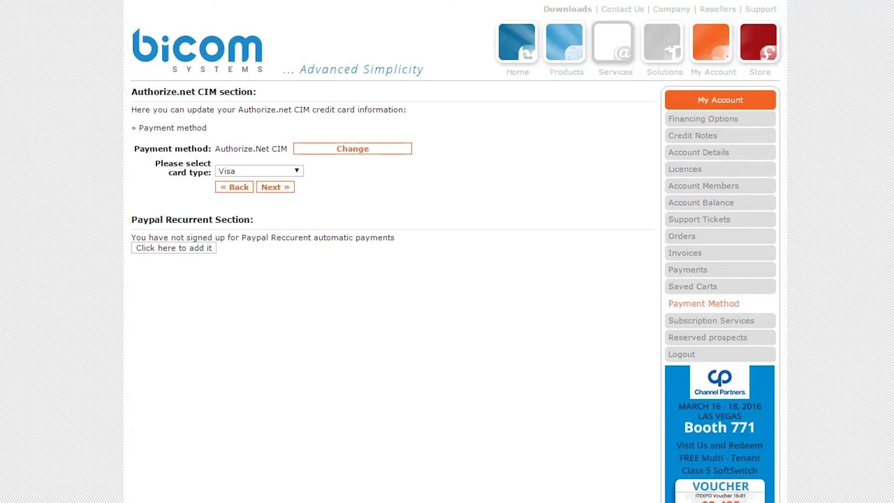
{"action": "left_click", "coordinate": [205, 252]}
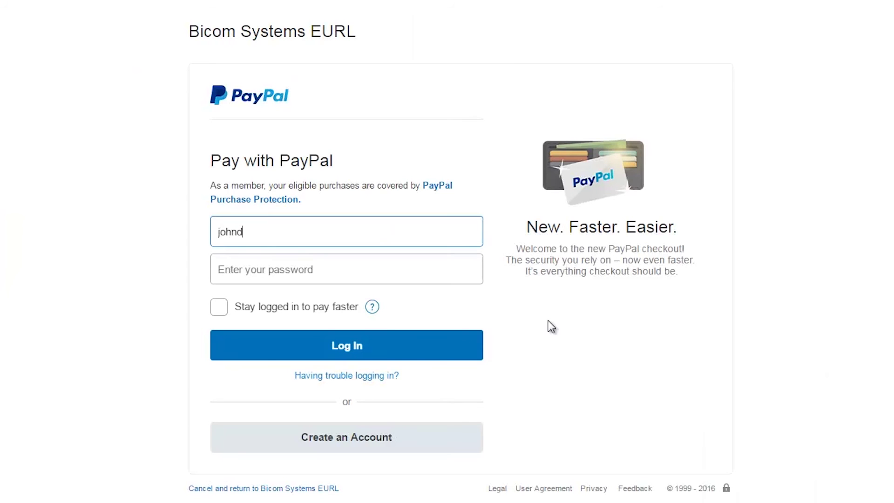
Step: Log in to PayPal with the account e-mail and password and agree to recurring billing
{"action": "key", "text": "BackSpace"}
{"action": "key", "text": "Tab"}
{"action": "type", "text": "********"}
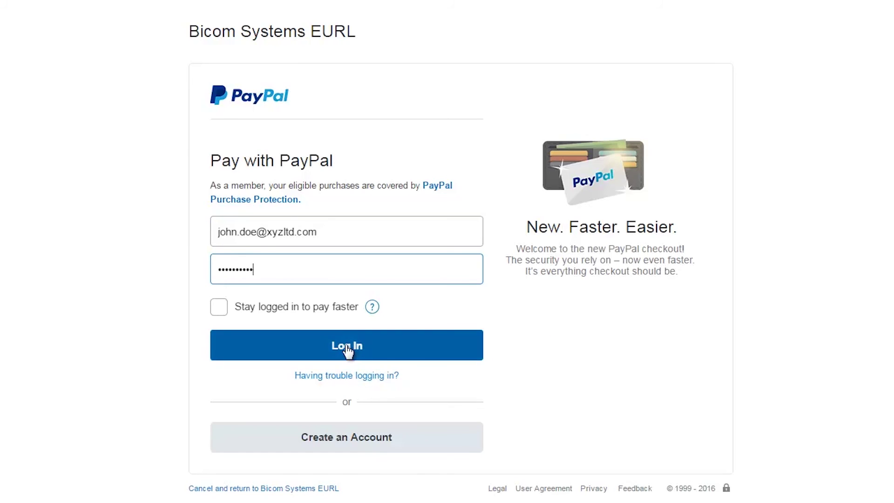
{"action": "left_click", "coordinate": [346, 346]}
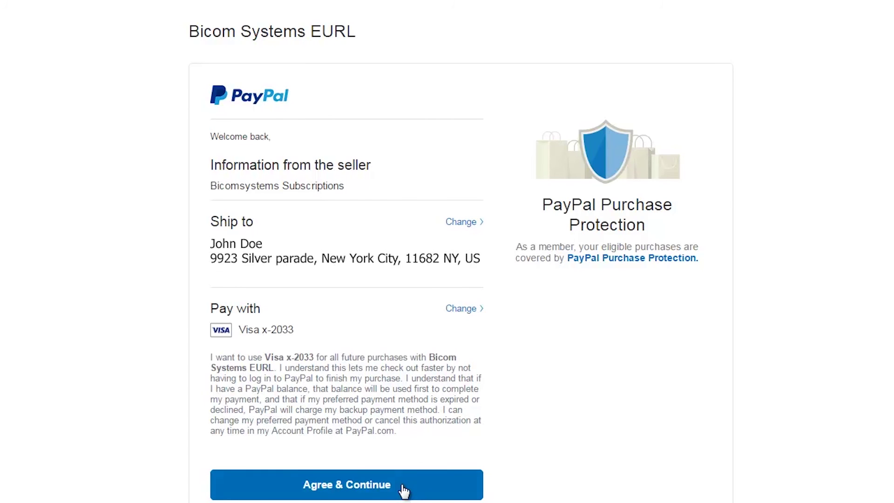
{"action": "left_click", "coordinate": [377, 492]}
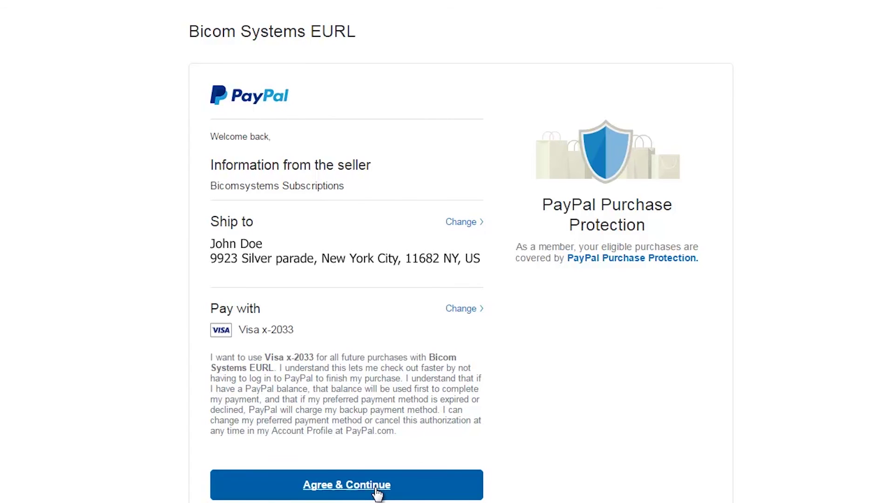